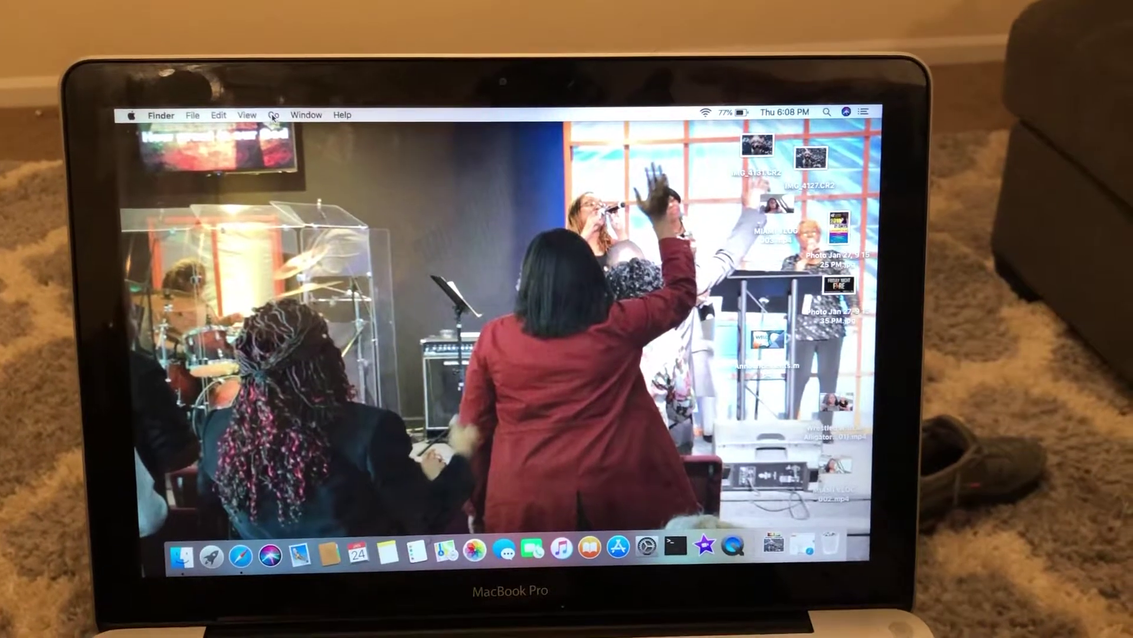
# - Launch Terminal from the Go menu's Utilities folder to get a bash prompt
pyautogui.click(302, 130)
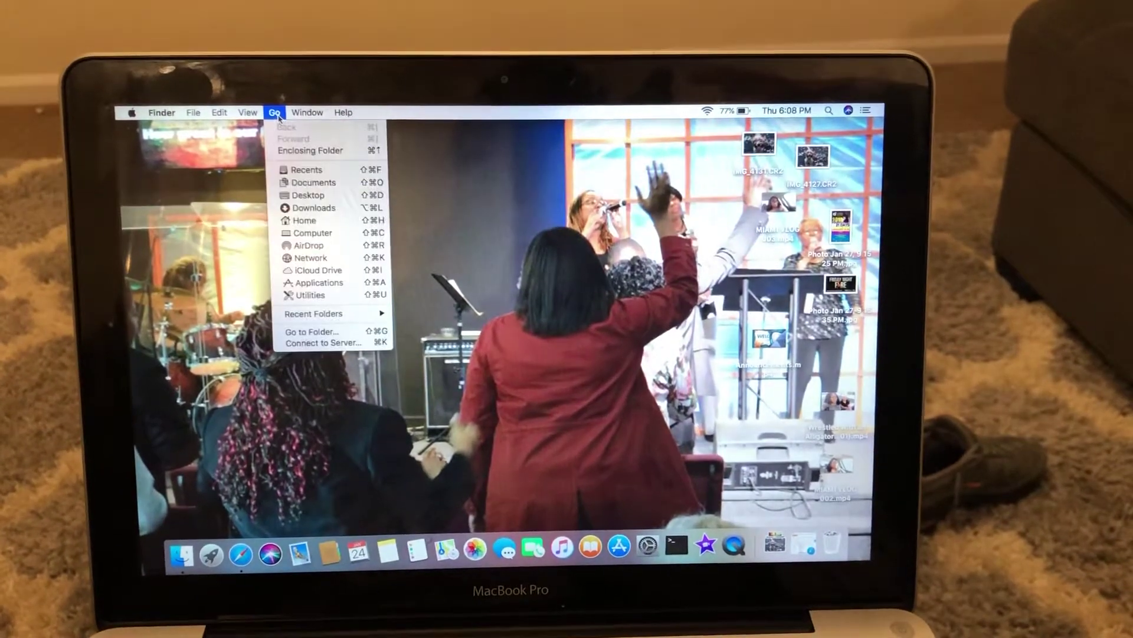
pyautogui.click(328, 281)
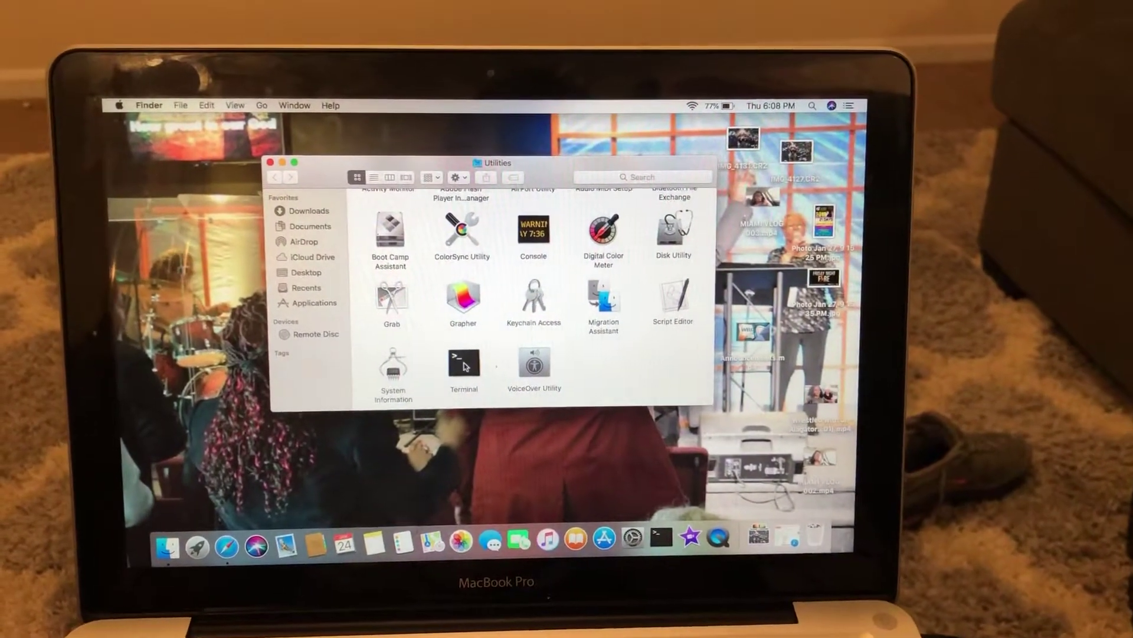
pyautogui.click(458, 362)
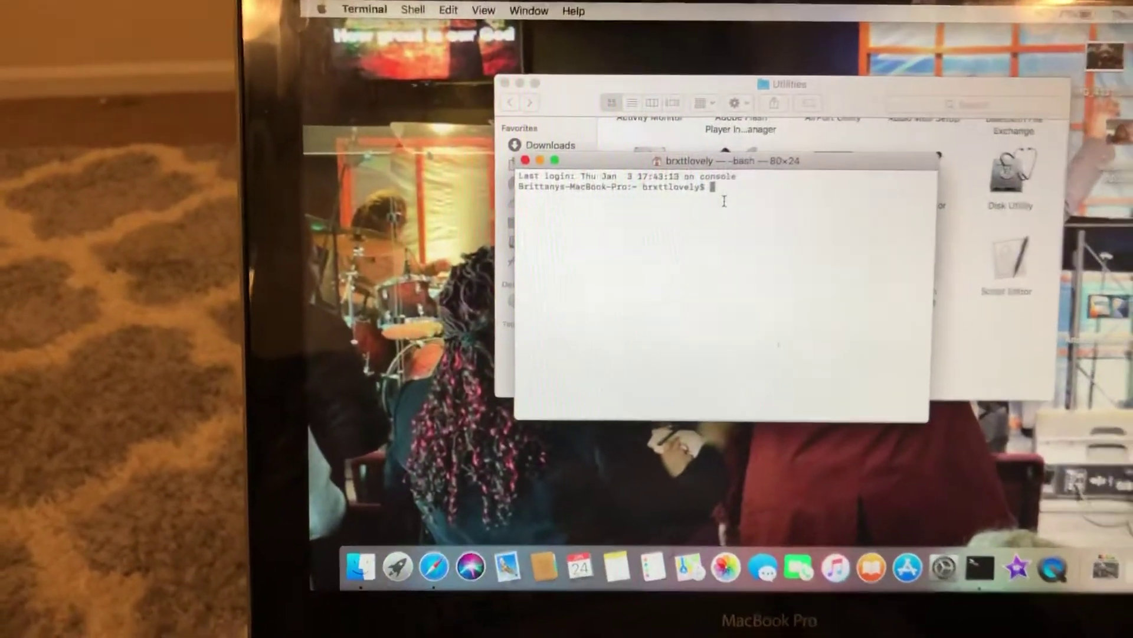
pyautogui.write('su')
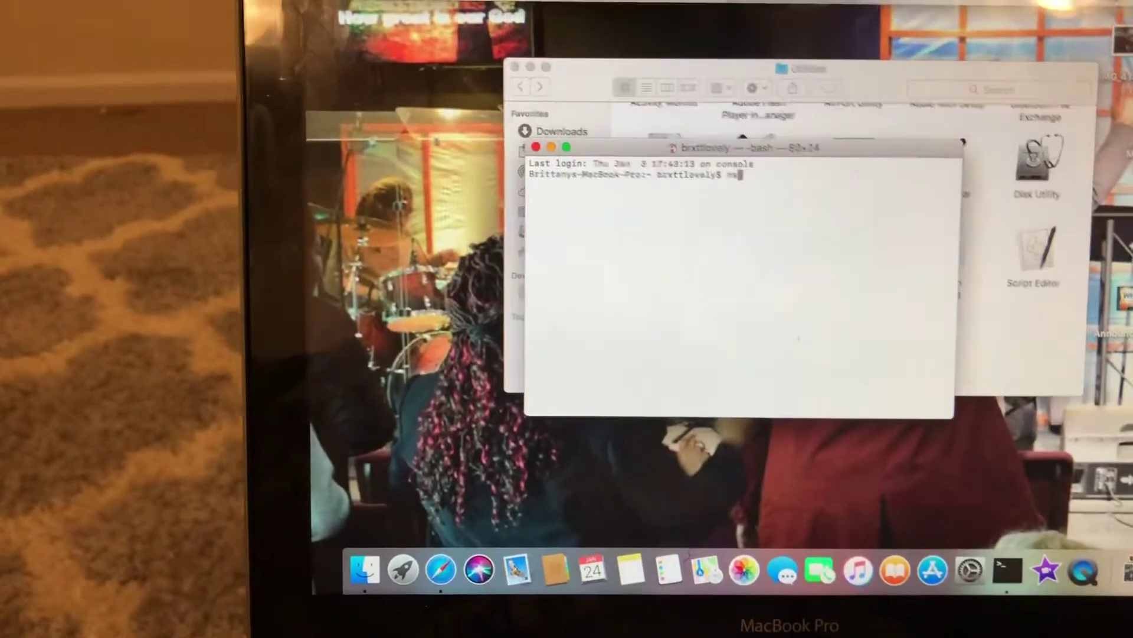
pyautogui.write('l')
pyautogui.write('ook')
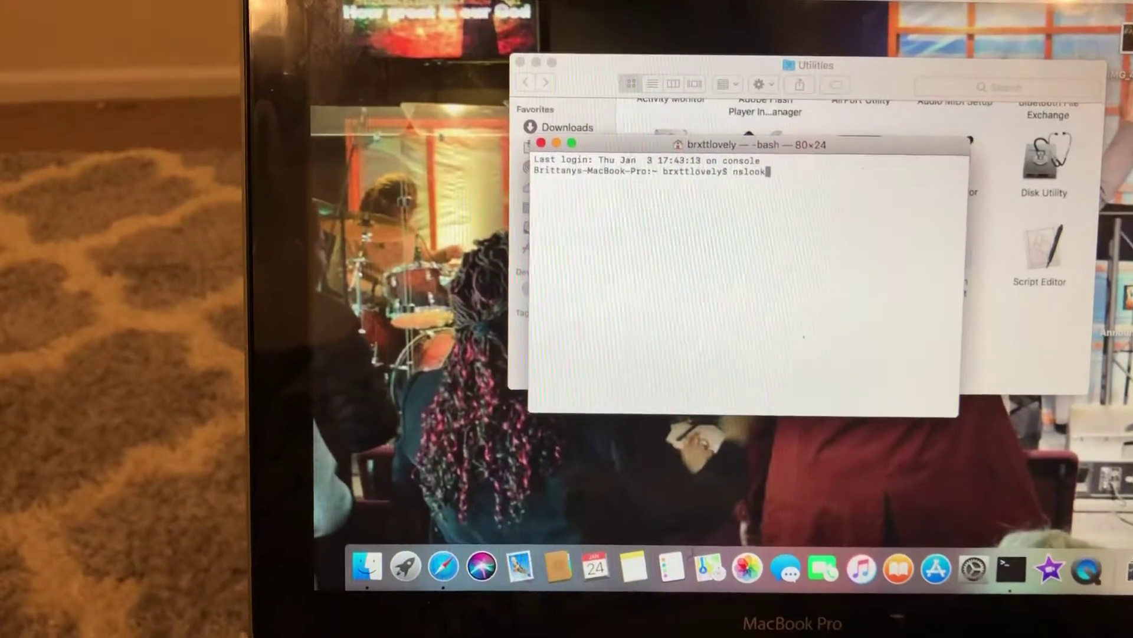
pyautogui.write('up ')
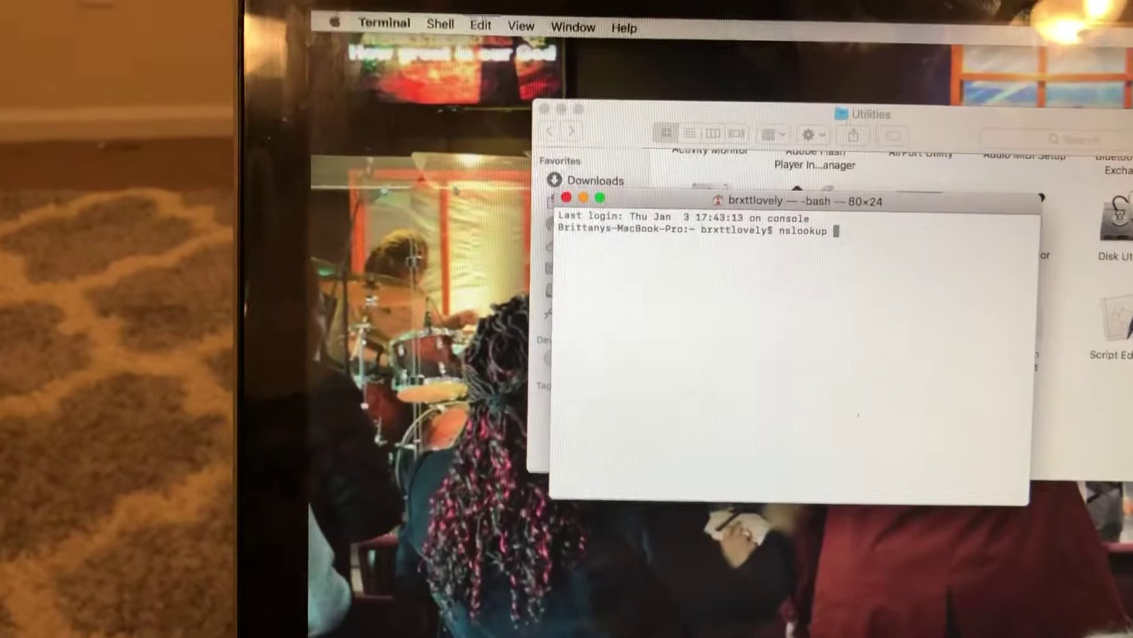
pyautogui.write('goog')
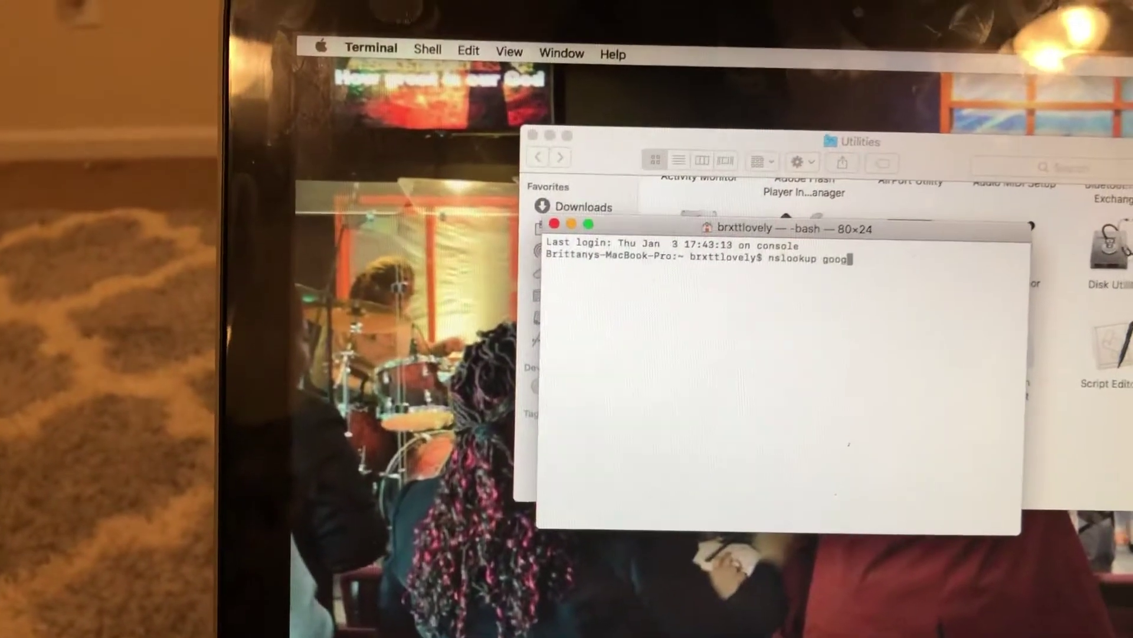
pyautogui.write('le.')
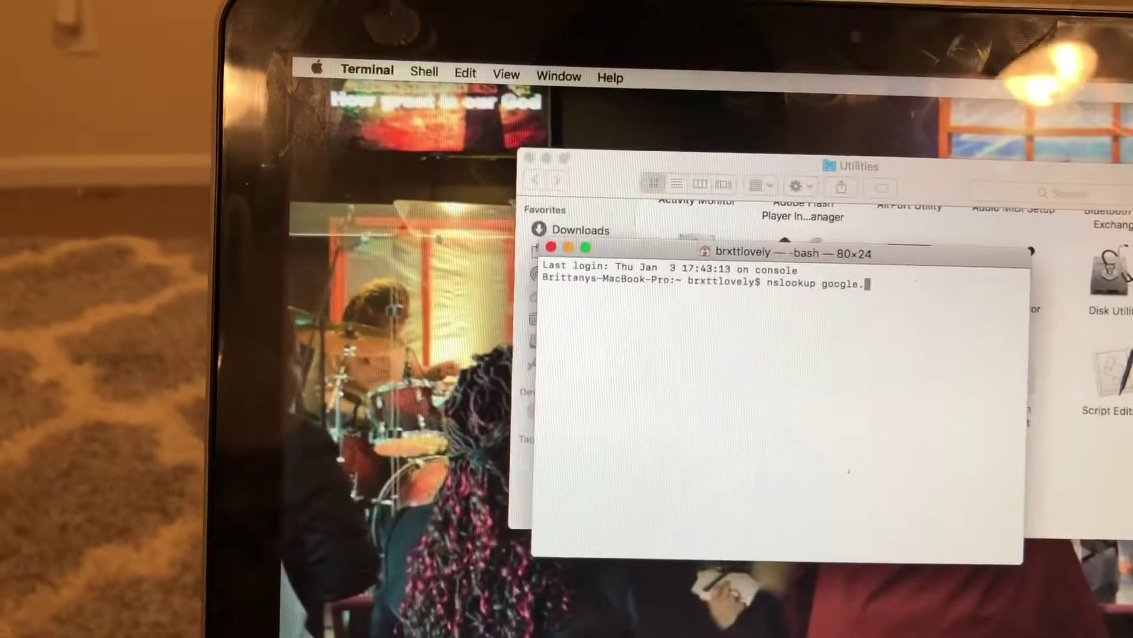
pyautogui.write('com')
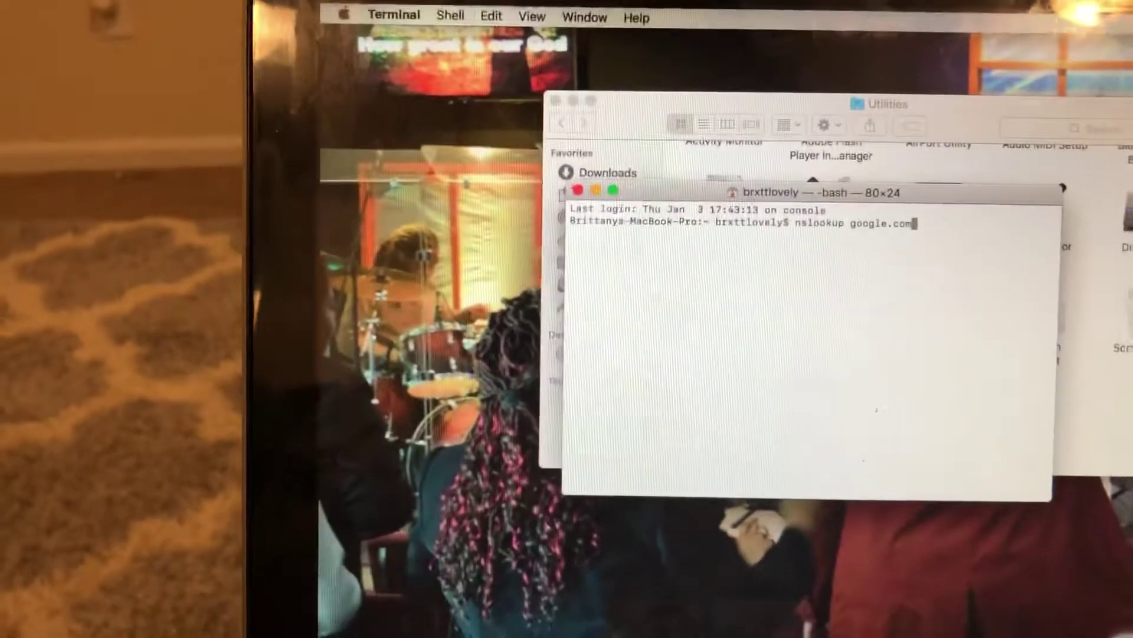